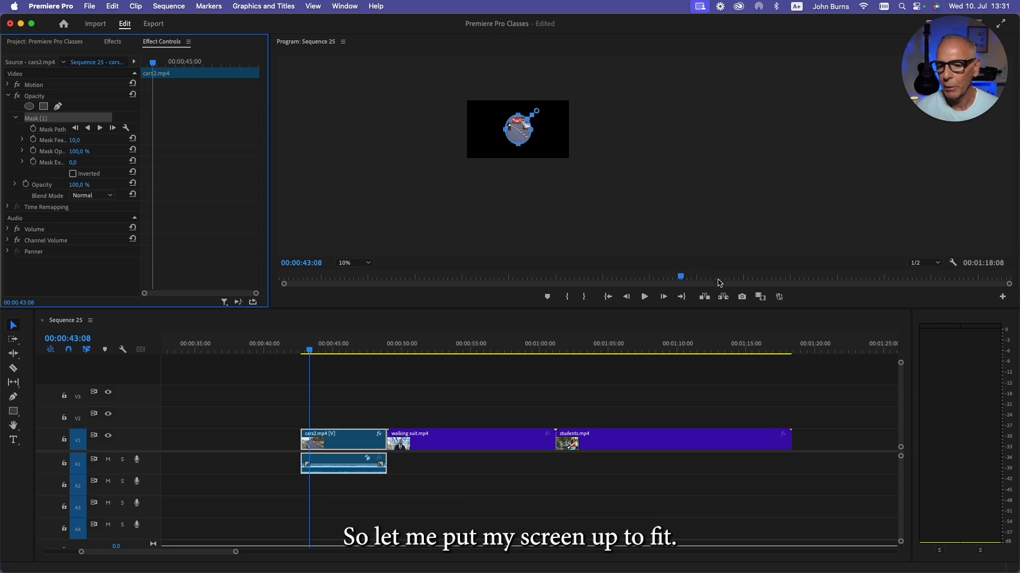
# Fit the program view to the frame, then move and shrink the opacity ellipse mask so it closely surrounds the red car
pyautogui.click(359, 264)
pyautogui.click(357, 273)
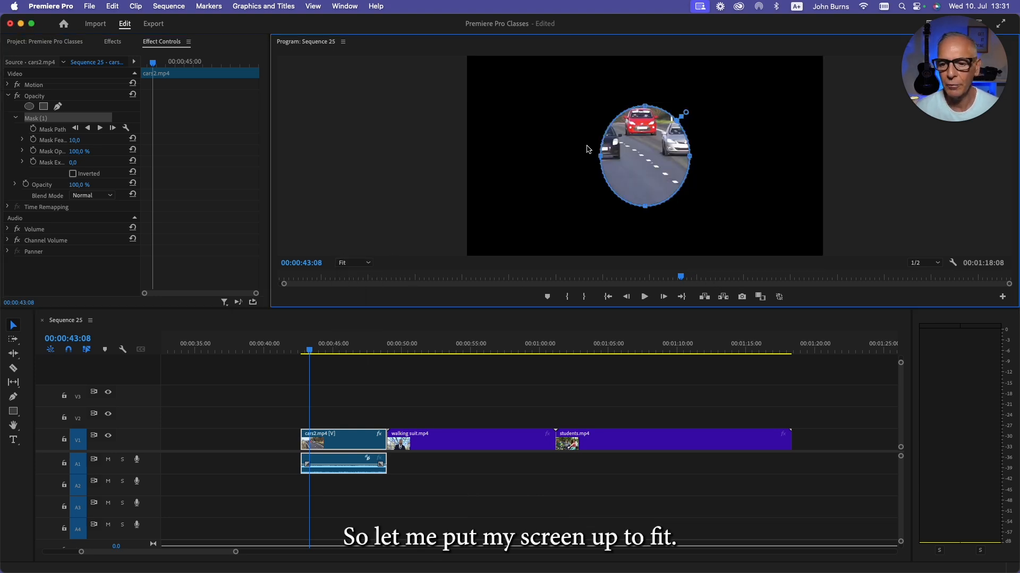
pyautogui.moveTo(636, 150); pyautogui.dragTo(642, 125)
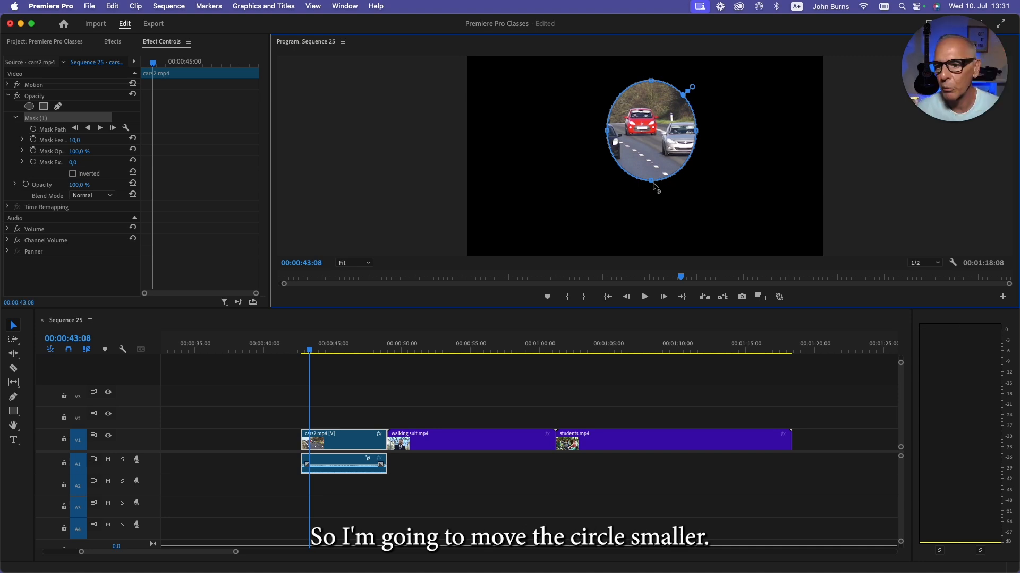
pyautogui.moveTo(651, 181); pyautogui.dragTo(651, 140)
pyautogui.moveTo(696, 110); pyautogui.dragTo(640, 104)
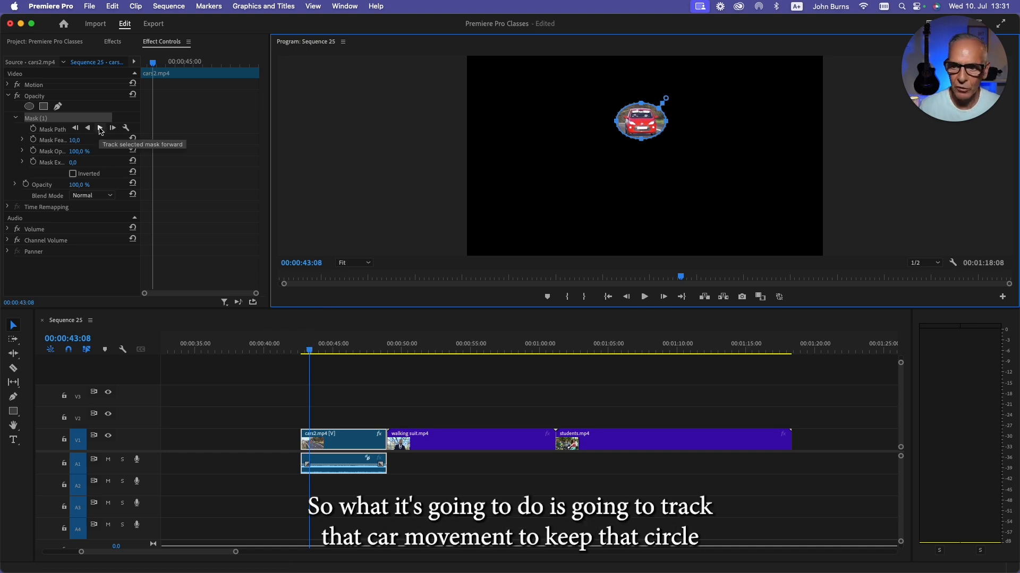
# Track the opacity mask on the red car forward to the clip's end and backward to its start, then scrub to check it
pyautogui.click(100, 129)
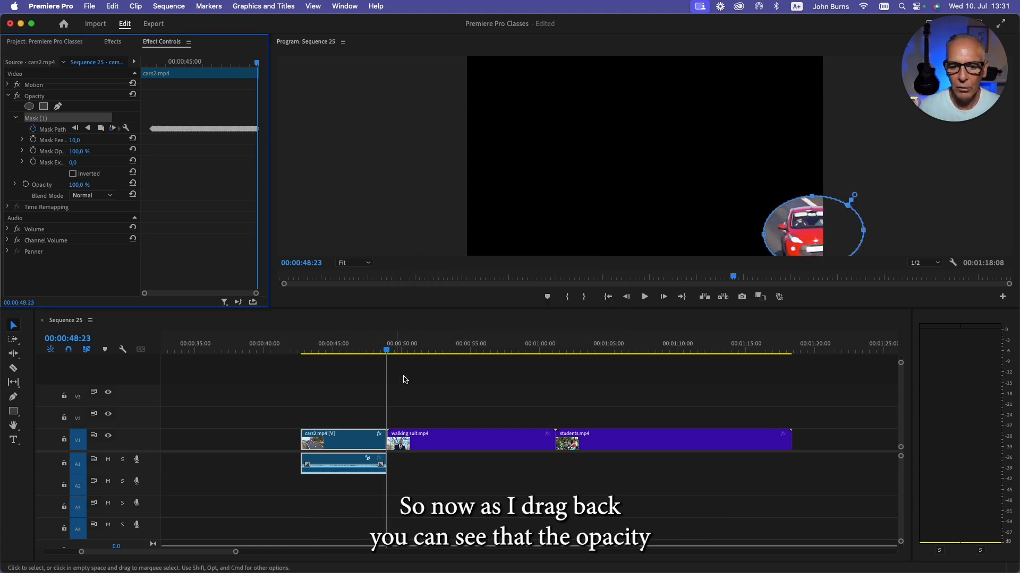
pyautogui.moveTo(387, 352); pyautogui.dragTo(314, 362)
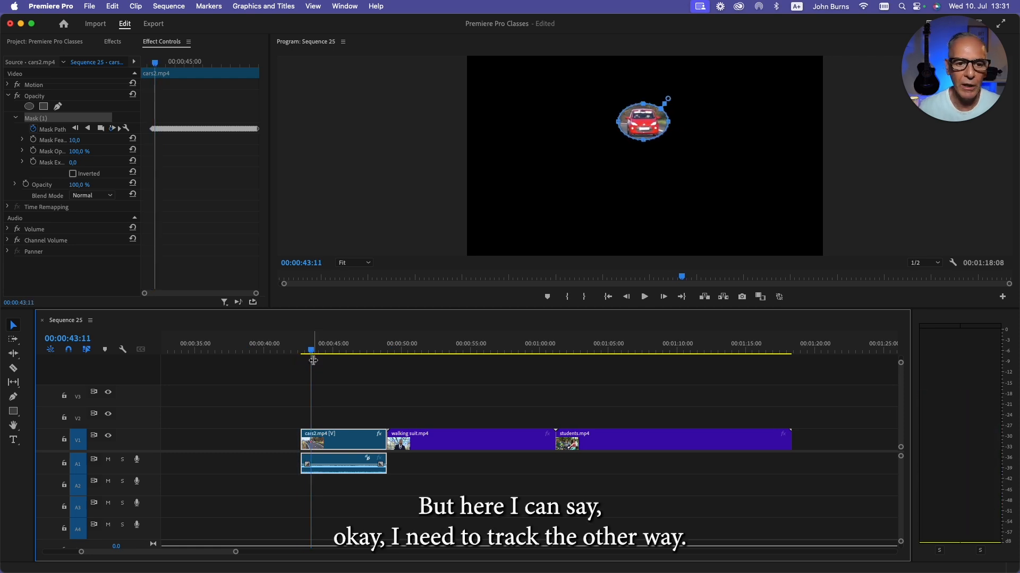
pyautogui.click(88, 128)
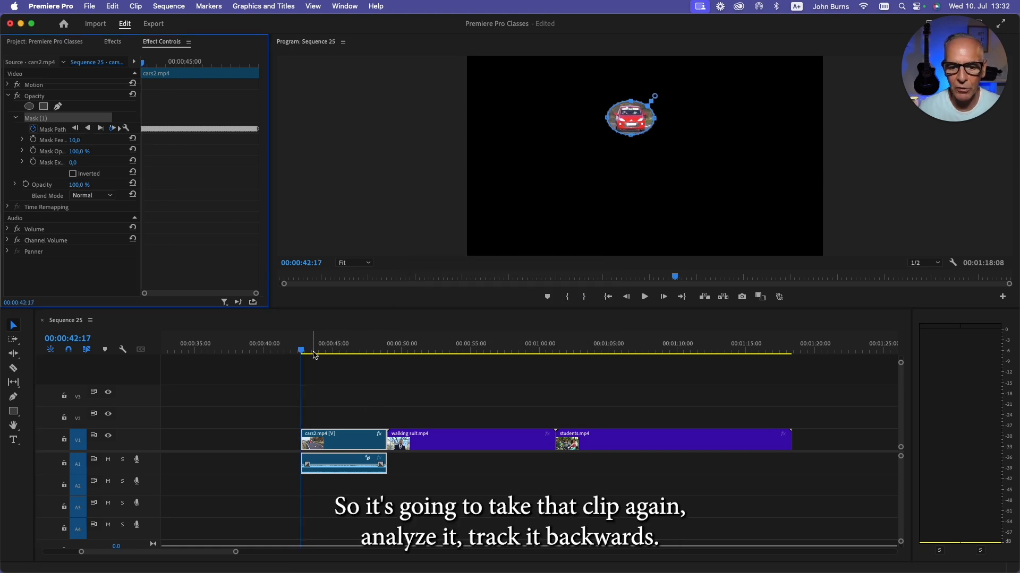
pyautogui.moveTo(303, 351); pyautogui.dragTo(346, 364)
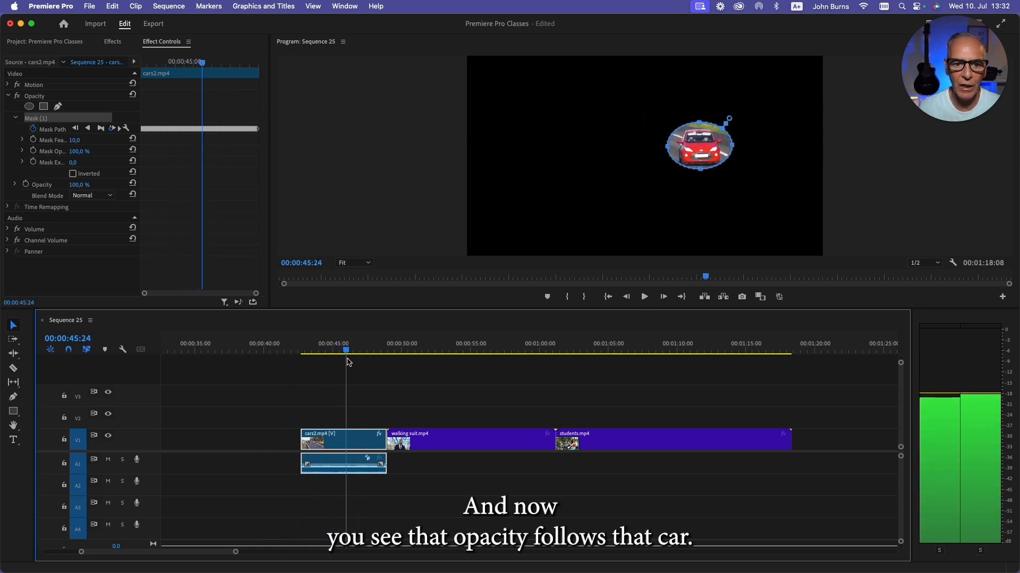
# Zoom in on the mask path keyframes, then delete the opacity mask from cars2.mp4
pyautogui.moveTo(255, 295); pyautogui.dragTo(209, 296)
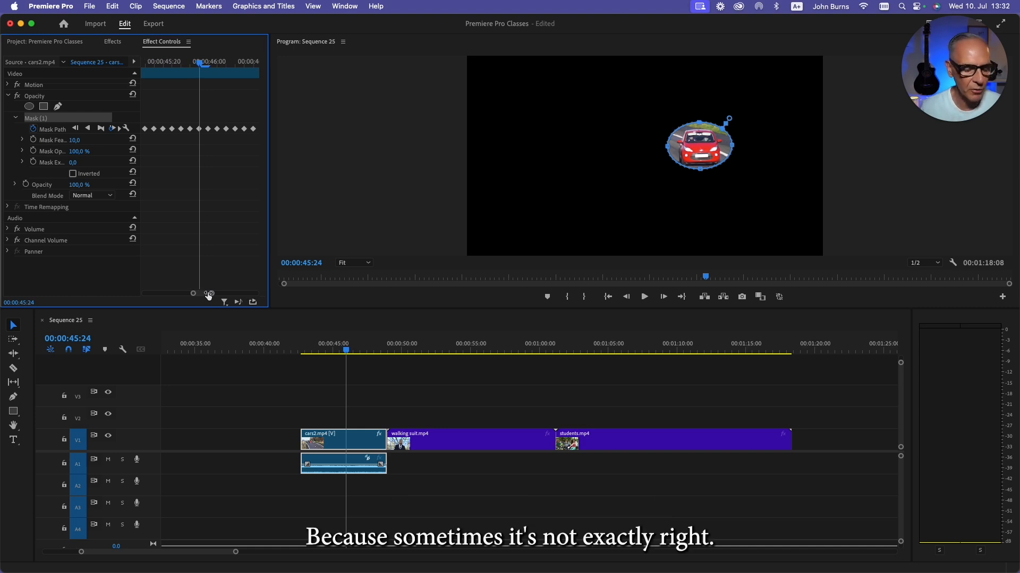
pyautogui.moveTo(209, 296); pyautogui.dragTo(209, 296)
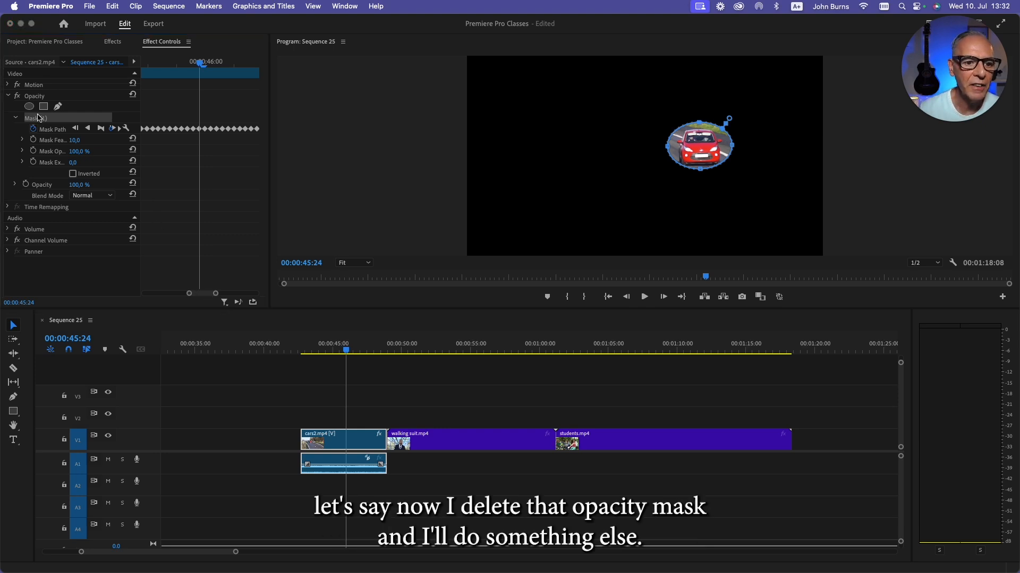
pyautogui.click(35, 120)
pyautogui.press('BackSpace')
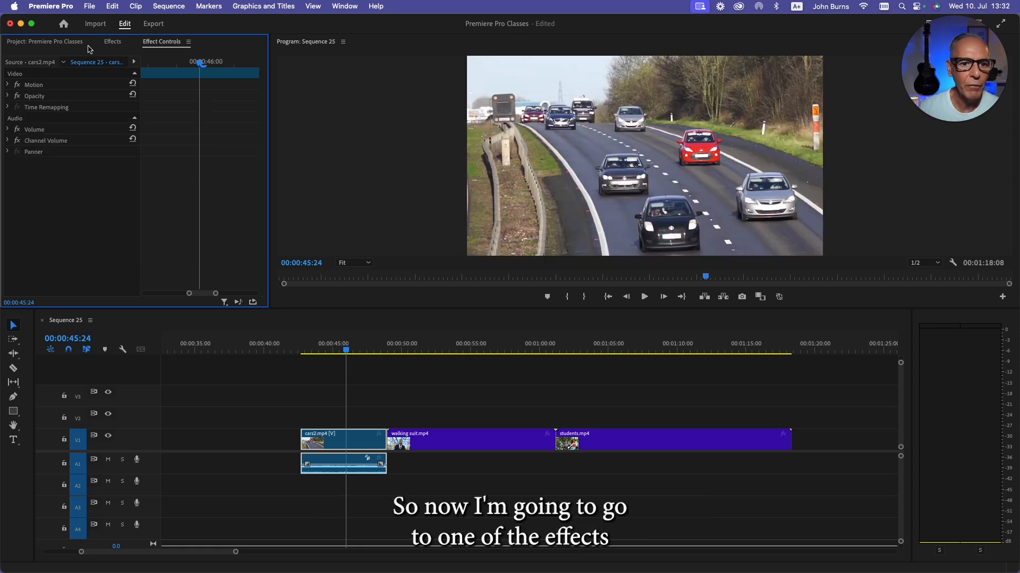
# Apply the Black & White image control effect to the cars2.mp4 clip
pyautogui.click(112, 42)
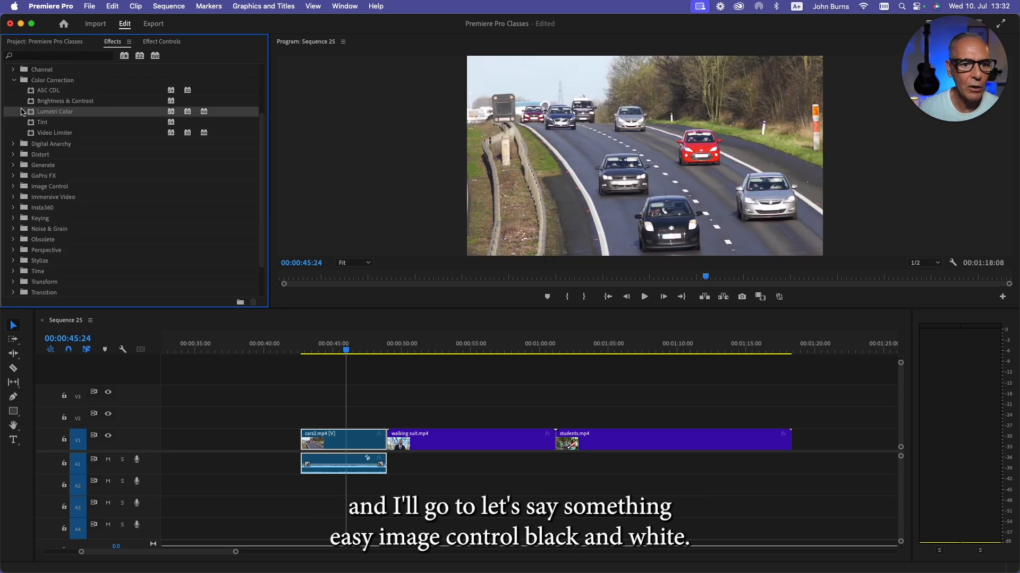
pyautogui.click(13, 186)
pyautogui.moveTo(30, 201); pyautogui.dragTo(329, 445)
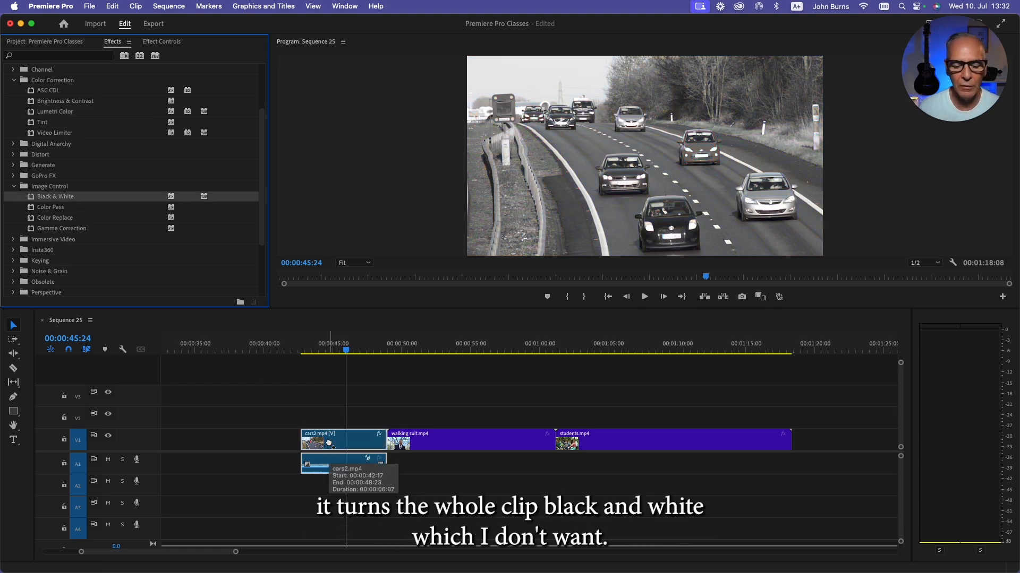
# Draw a closed pen mask around the red car for the Black & White effect at the first frame of cars2.mp4
pyautogui.click(163, 44)
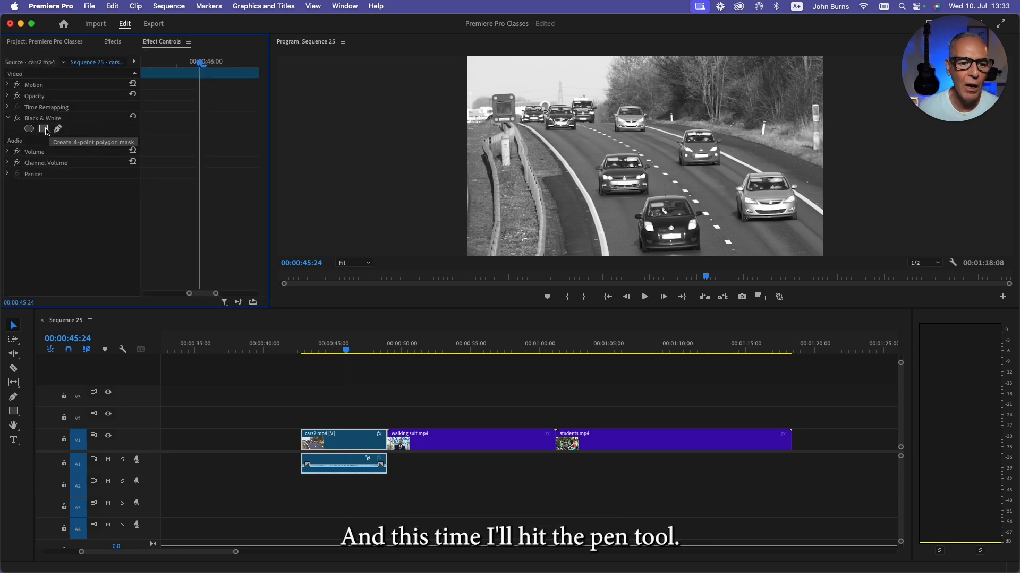
pyautogui.click(58, 129)
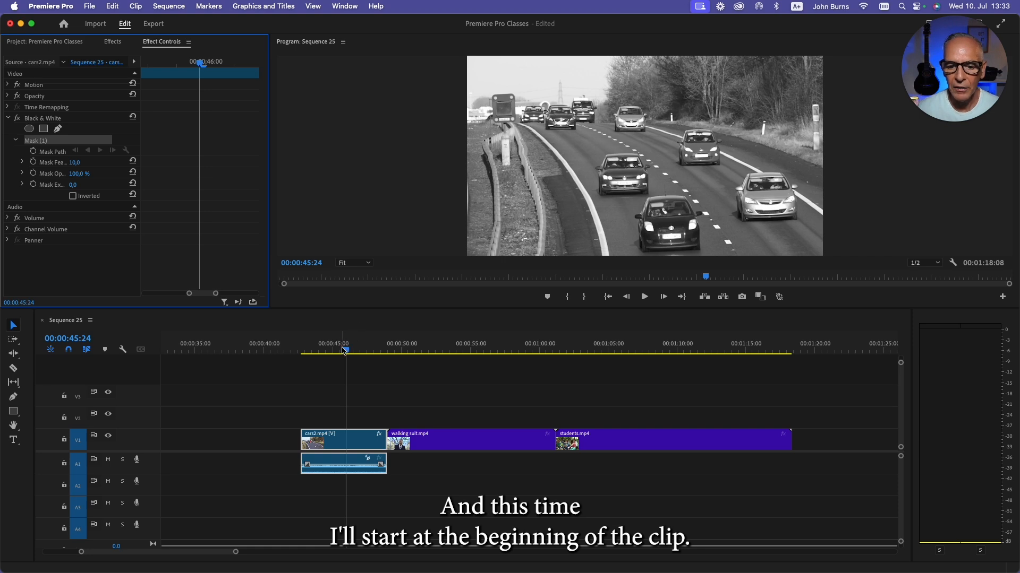
pyautogui.moveTo(346, 351); pyautogui.dragTo(301, 353)
pyautogui.click(646, 136)
pyautogui.click(646, 133)
pyautogui.click(623, 134)
pyautogui.click(613, 131)
pyautogui.click(612, 108)
pyautogui.click(630, 101)
pyautogui.click(646, 102)
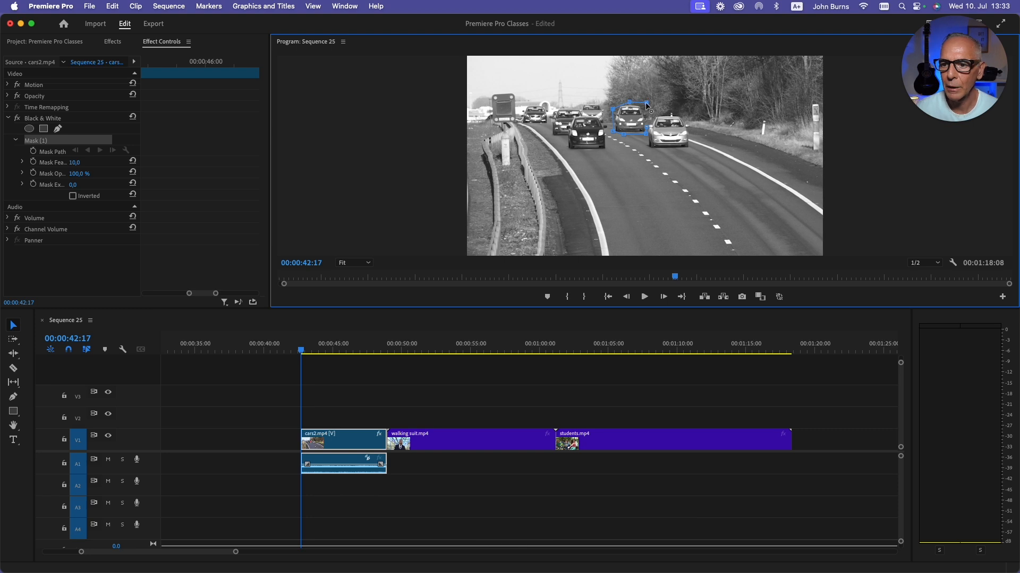
pyautogui.click(646, 134)
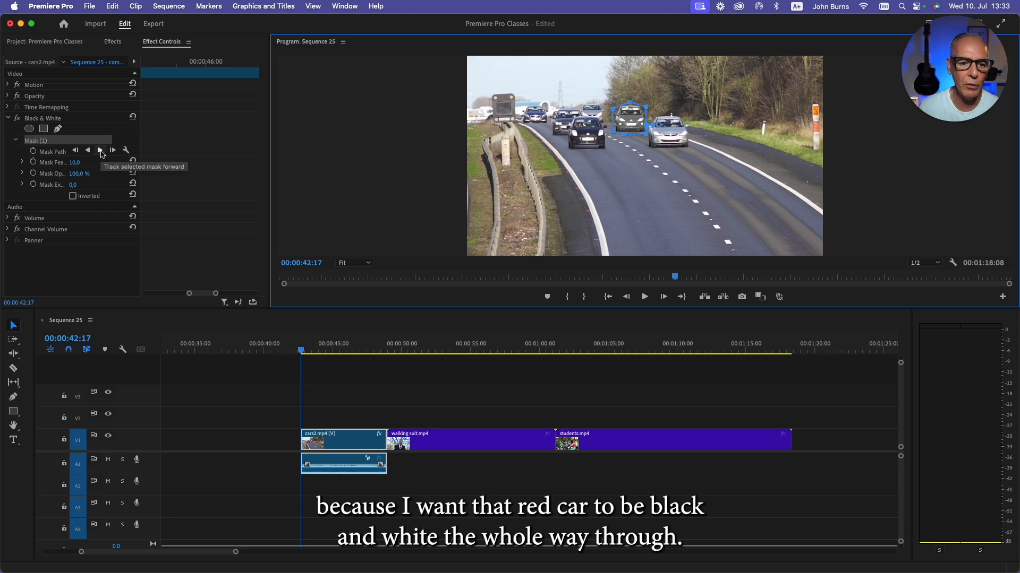
# Track the Black & White mask forward through cars2.mp4 and scrub back through the clip to check the tracking
pyautogui.click(100, 151)
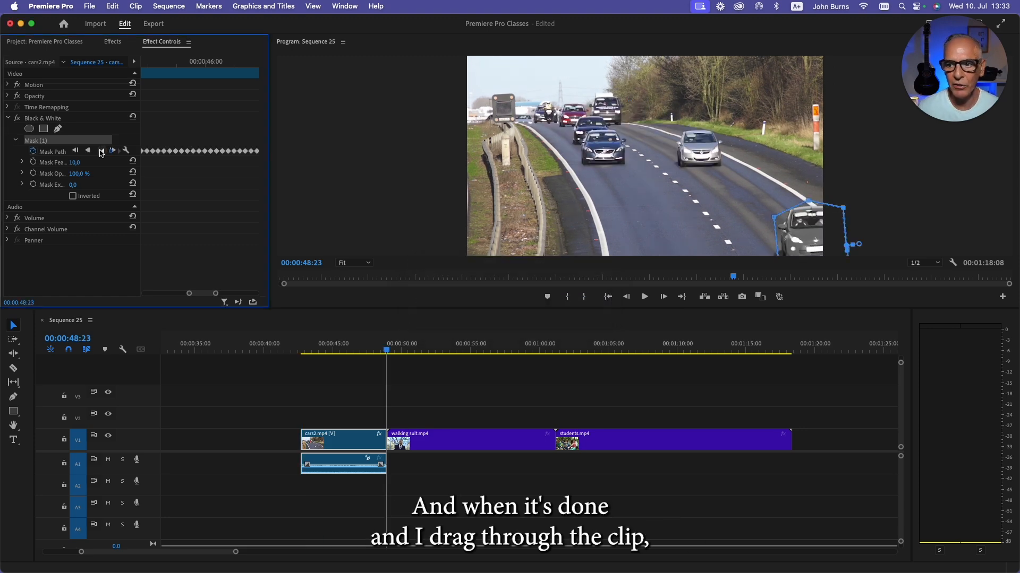
pyautogui.click(343, 355)
pyautogui.moveTo(341, 356); pyautogui.dragTo(314, 360)
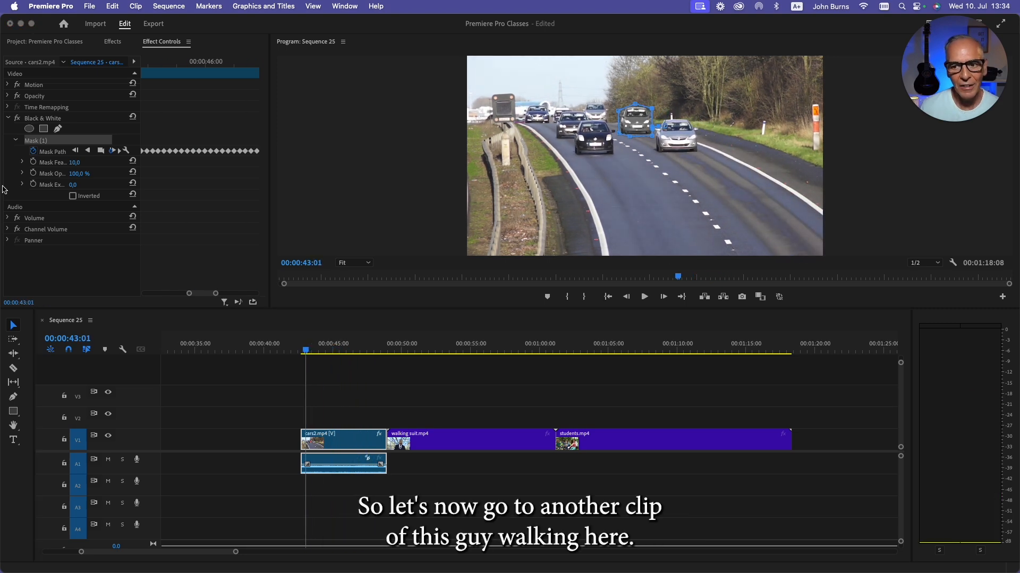
# Move the playhead to the start of walking suit.mp4 and apply the Gaussian Blur effect to that clip
pyautogui.click(387, 346)
pyautogui.moveTo(389, 348); pyautogui.dragTo(419, 375)
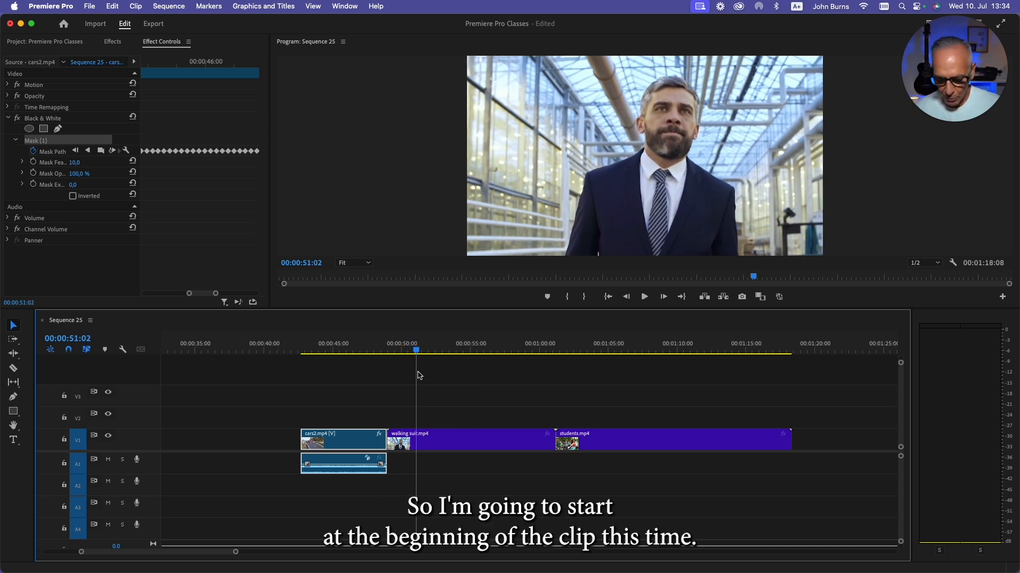
pyautogui.press('Up')
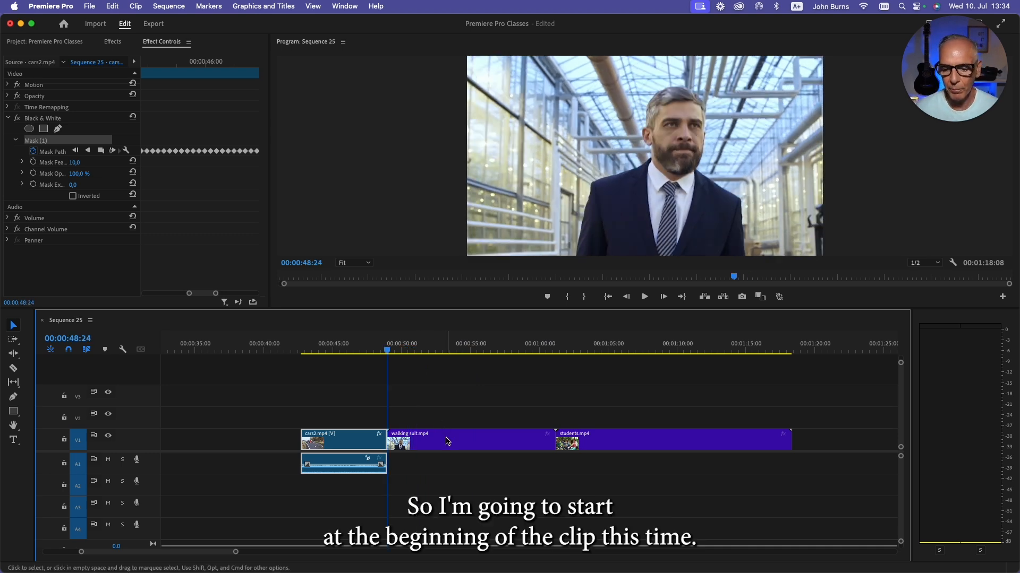
pyautogui.click(447, 442)
pyautogui.click(115, 45)
pyautogui.click(14, 186)
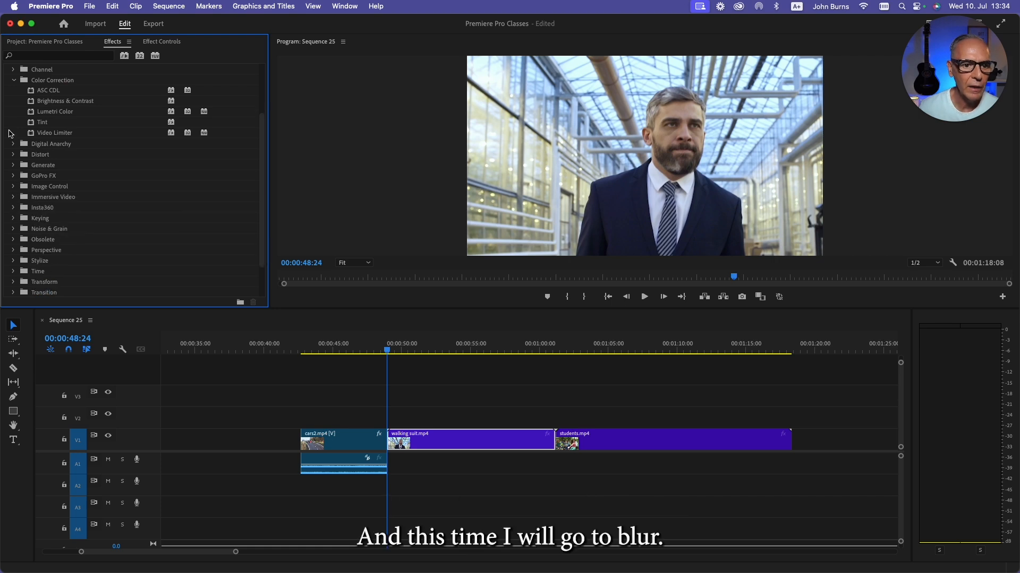
pyautogui.click(14, 80)
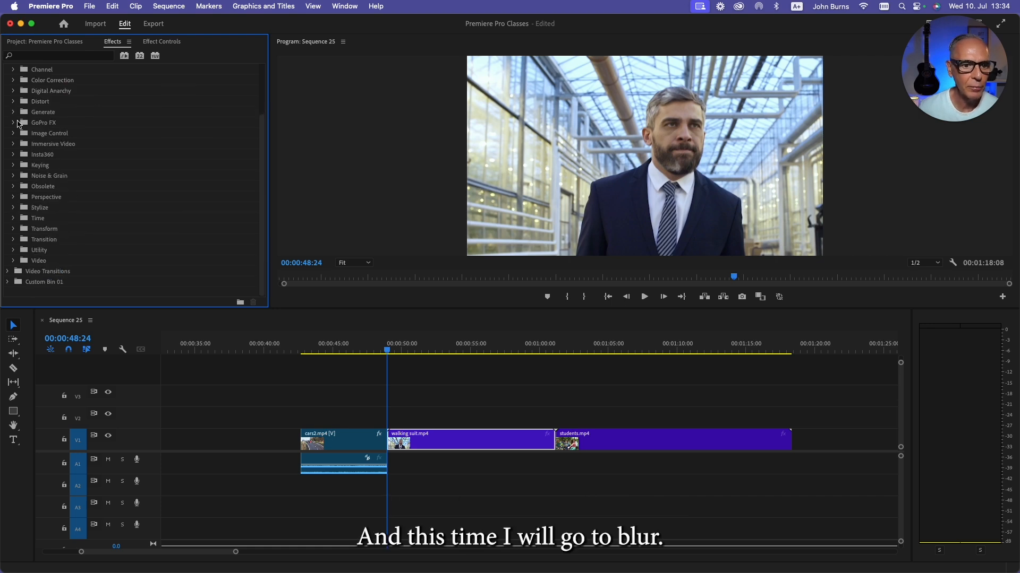
pyautogui.scroll(3, 16, 132)
pyautogui.click(17, 137)
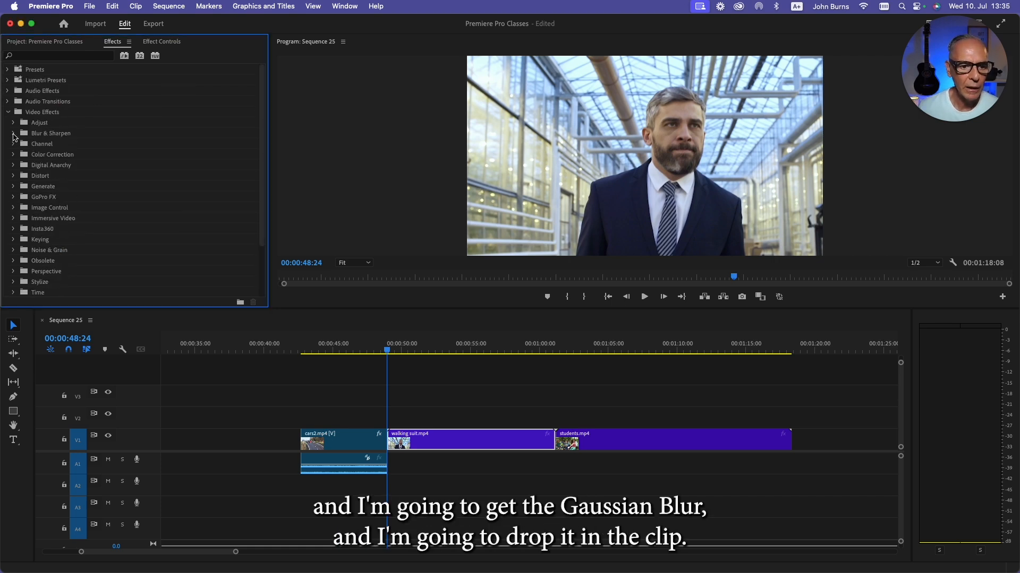
pyautogui.click(13, 133)
pyautogui.moveTo(30, 156); pyautogui.dragTo(418, 438)
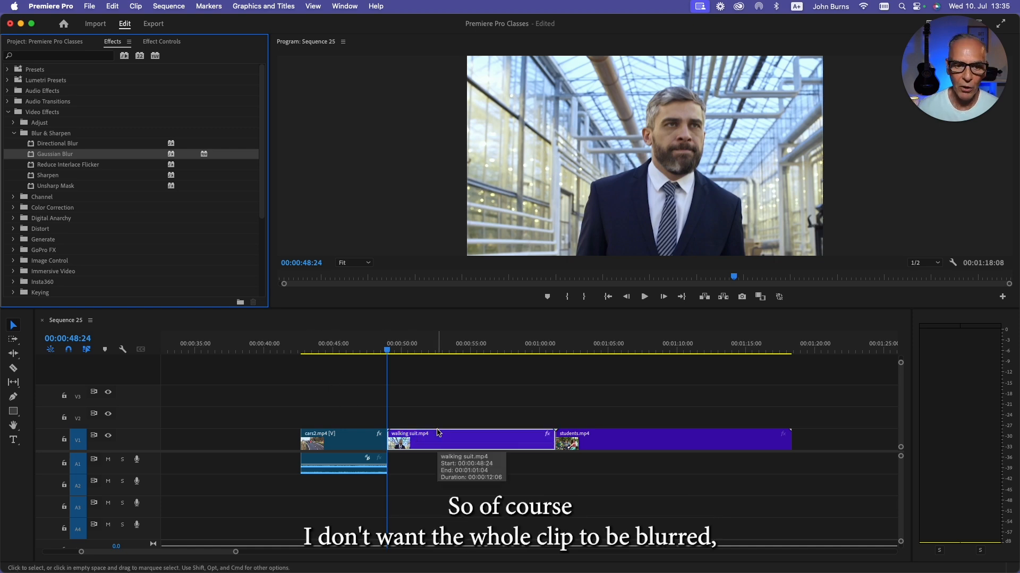
# Add an ellipse mask to the Gaussian Blur effect and position it over the walking man's face
pyautogui.click(162, 41)
pyautogui.moveTo(74, 141)
pyautogui.mouseDown()
pyautogui.moveTo(109, 141)
pyautogui.moveTo(80, 140)
pyautogui.mouseUp()
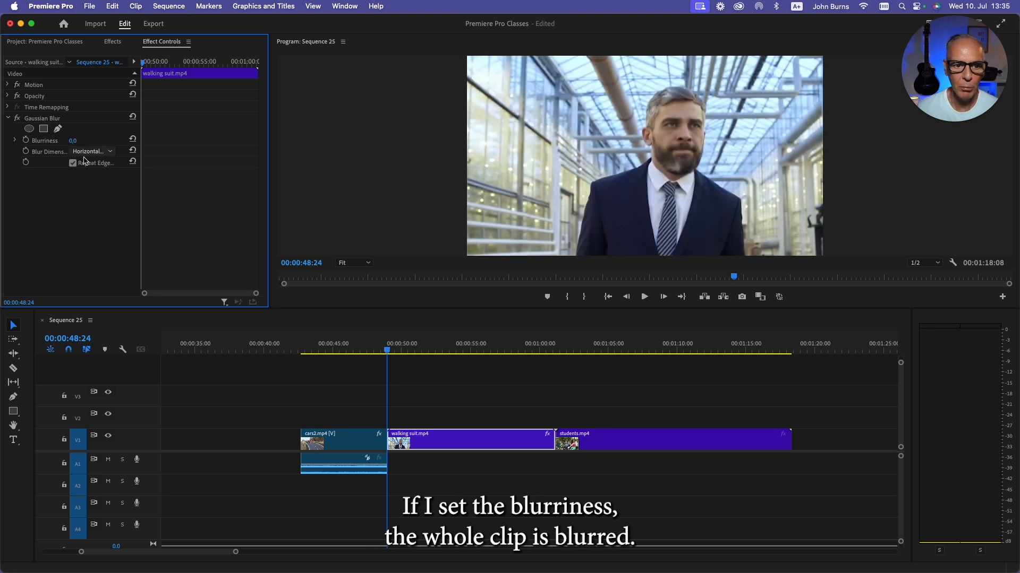
pyautogui.click(29, 129)
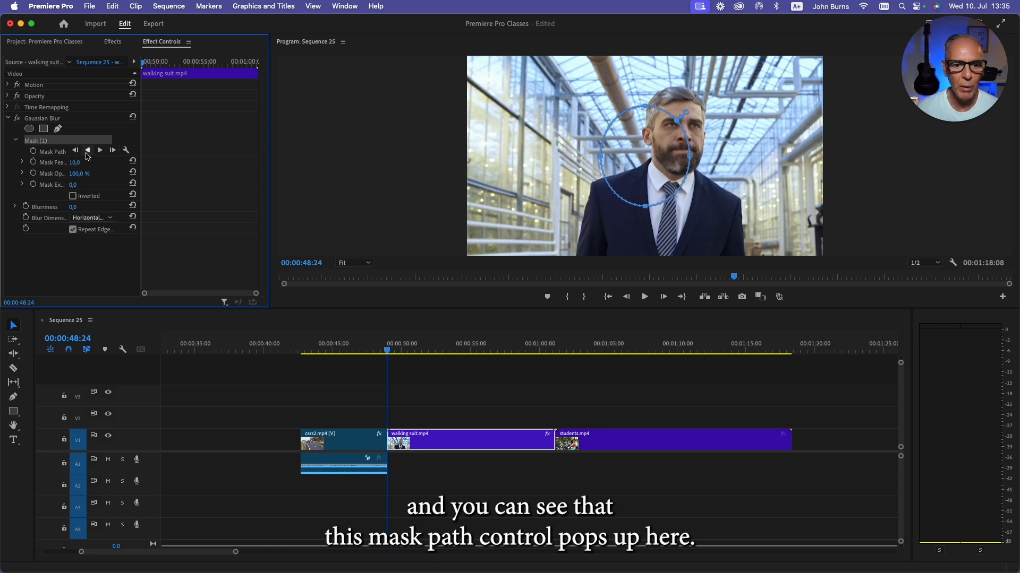
pyautogui.moveTo(637, 158); pyautogui.dragTo(718, 129)
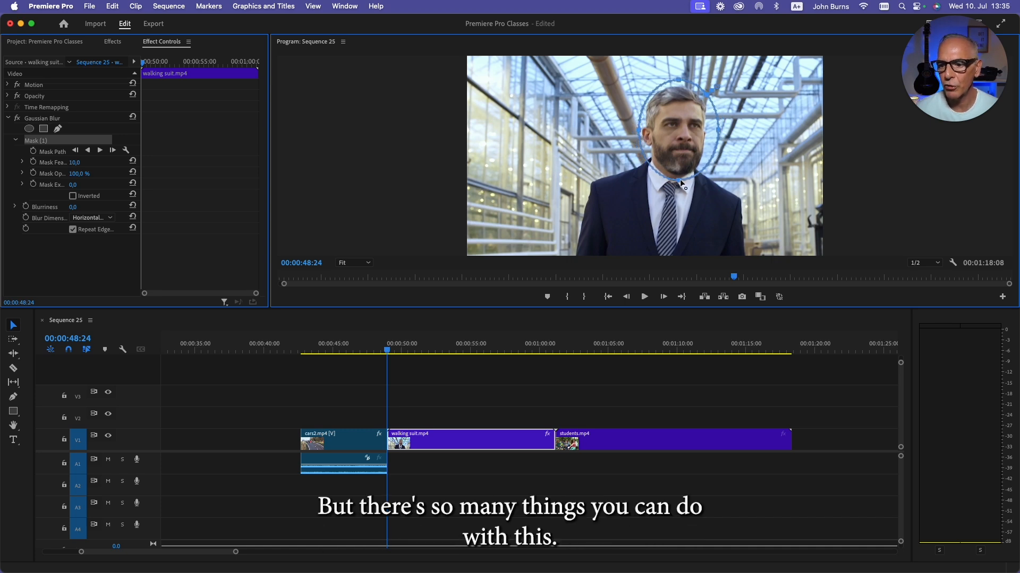
pyautogui.moveTo(721, 131); pyautogui.dragTo(713, 132)
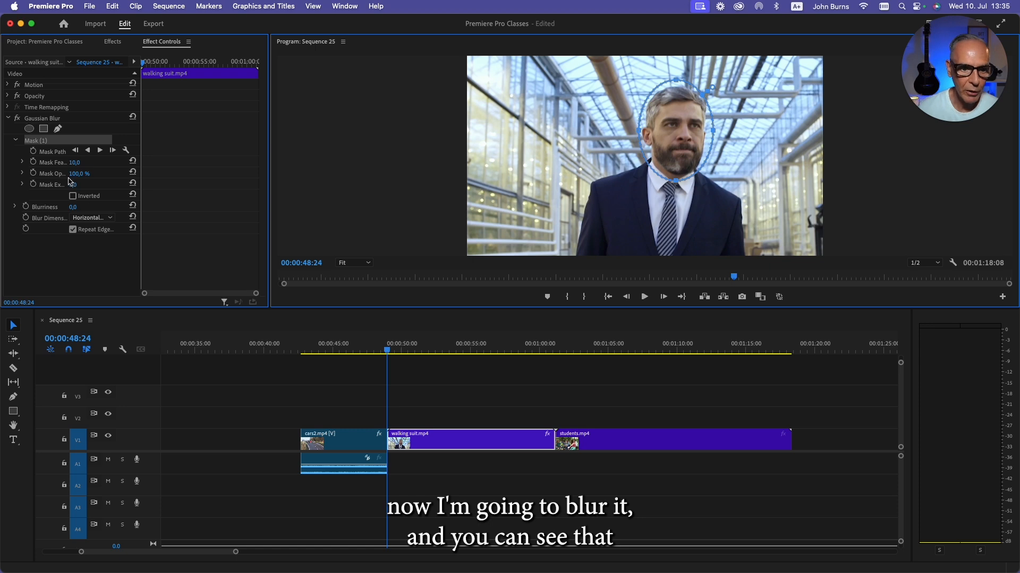
# Set the Gaussian Blur's blurriness to 80, track its mask forward through the clip, and scrub to check the blurred face
pyautogui.moveTo(73, 207); pyautogui.dragTo(116, 208)
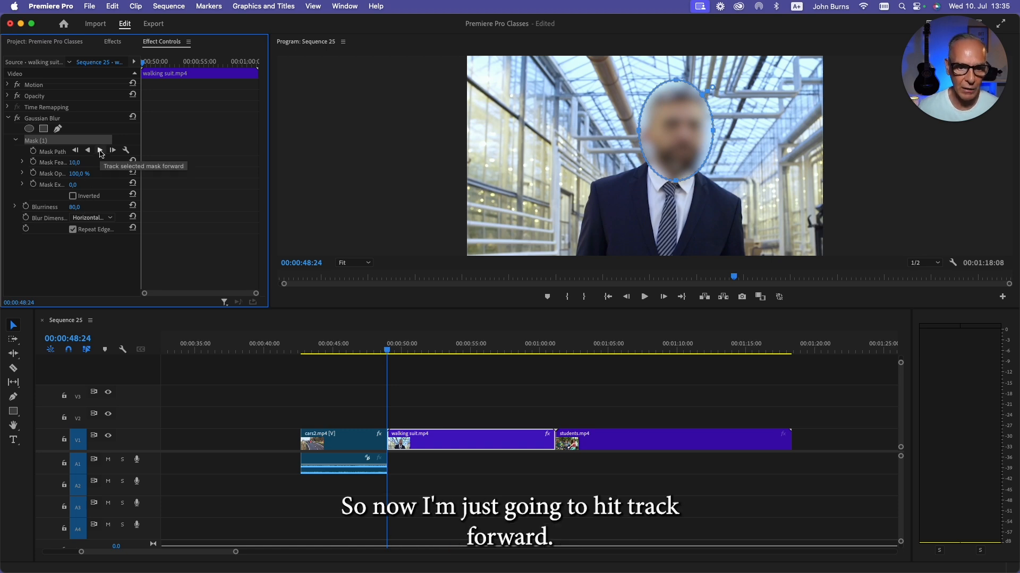
pyautogui.click(101, 152)
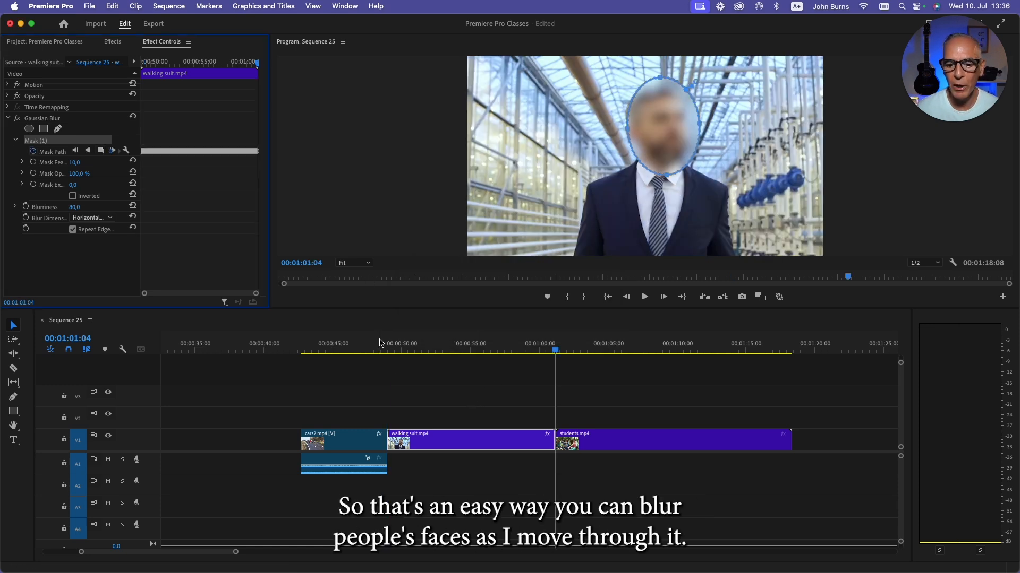
pyautogui.moveTo(388, 349); pyautogui.dragTo(541, 367)
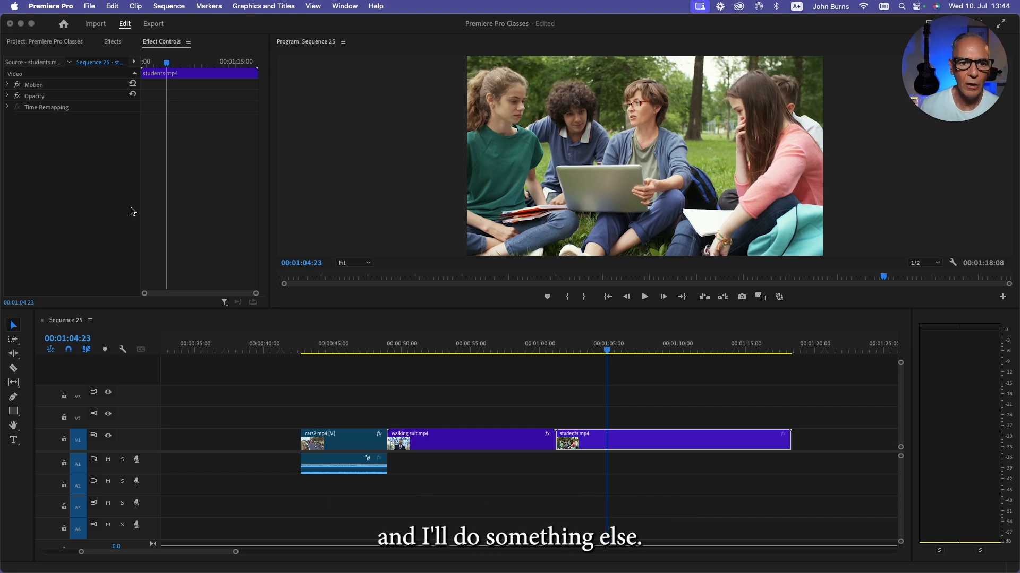
# Apply the Lumetri Color effect to the students.mp4 clip and move the playhead to the clip's first frame
pyautogui.click(113, 42)
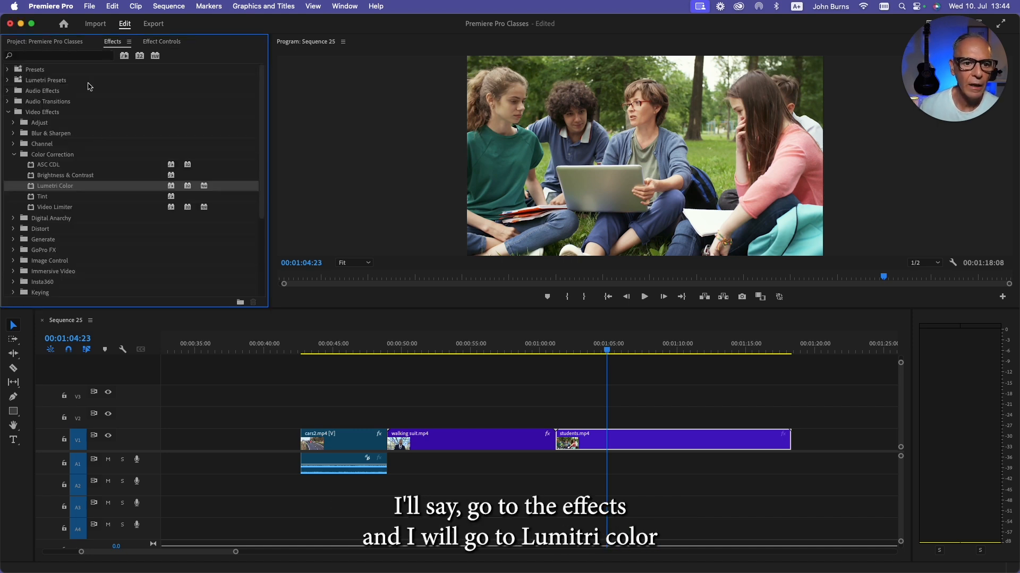
pyautogui.moveTo(31, 188); pyautogui.dragTo(614, 430)
pyautogui.moveTo(611, 444); pyautogui.dragTo(610, 444)
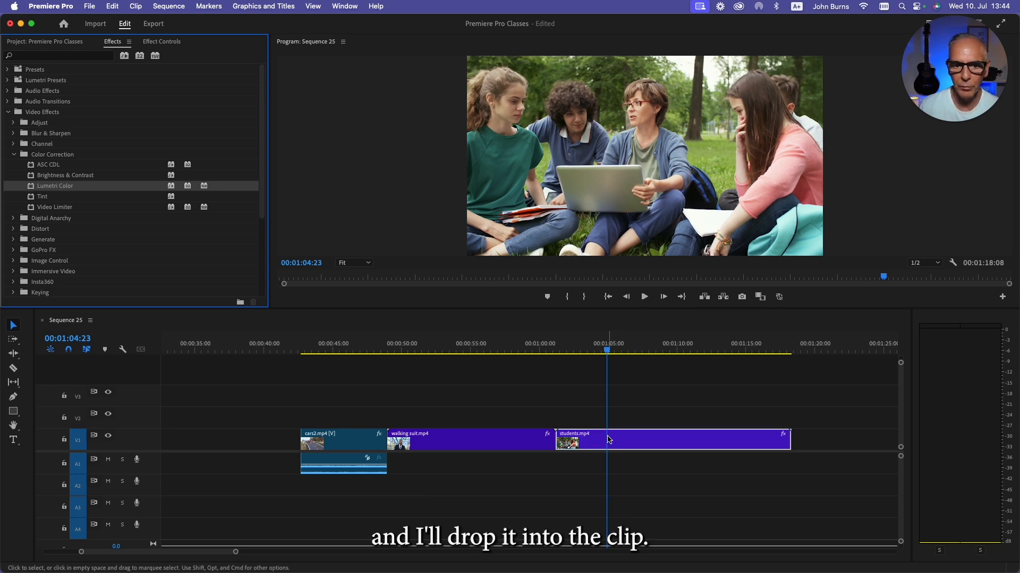
pyautogui.click(161, 43)
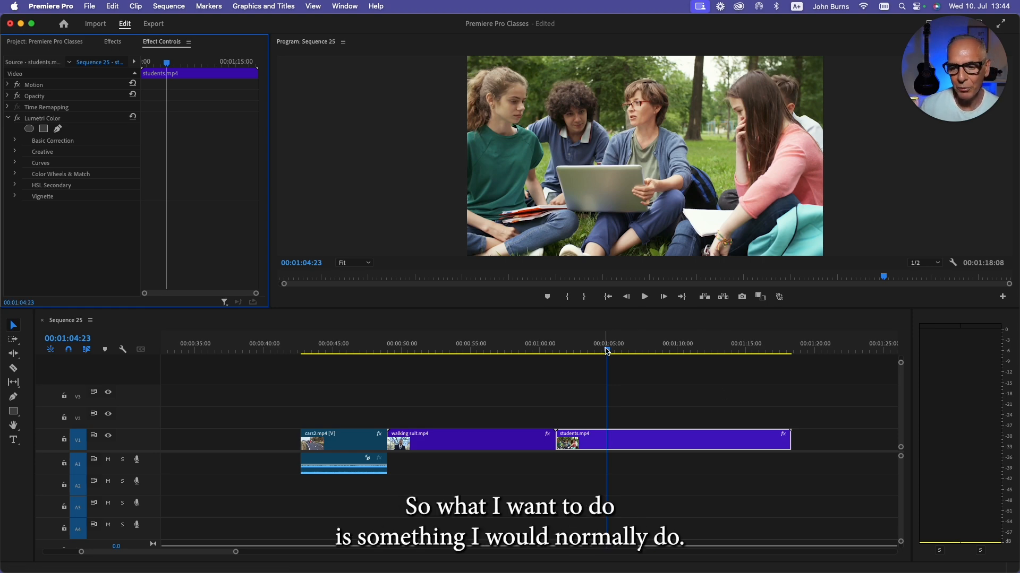
pyautogui.click(573, 356)
pyautogui.press('Up')
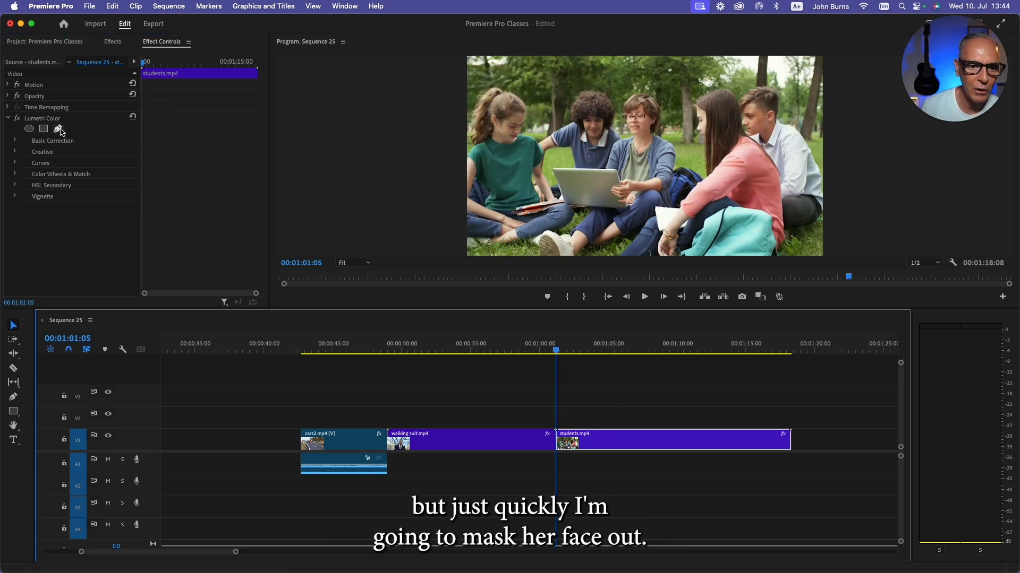
# Draw a freeform pen mask on the Lumetri Color effect around the head of the student with glasses behind the laptop
pyautogui.click(57, 129)
pyautogui.click(628, 133)
pyautogui.click(622, 121)
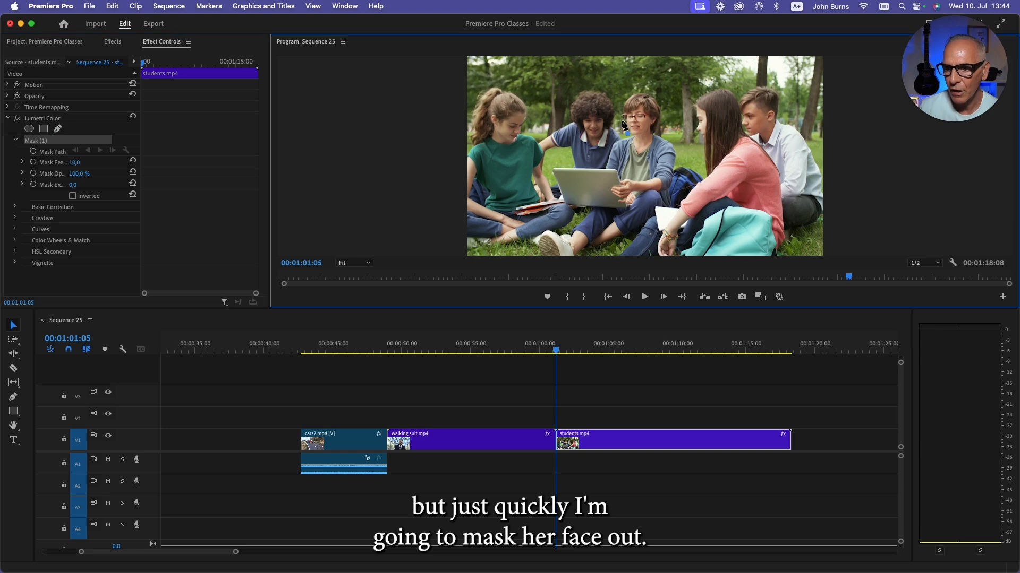
pyautogui.click(623, 106)
pyautogui.click(633, 90)
pyautogui.click(656, 91)
pyautogui.click(659, 103)
pyautogui.click(664, 117)
pyautogui.click(658, 130)
pyautogui.click(650, 139)
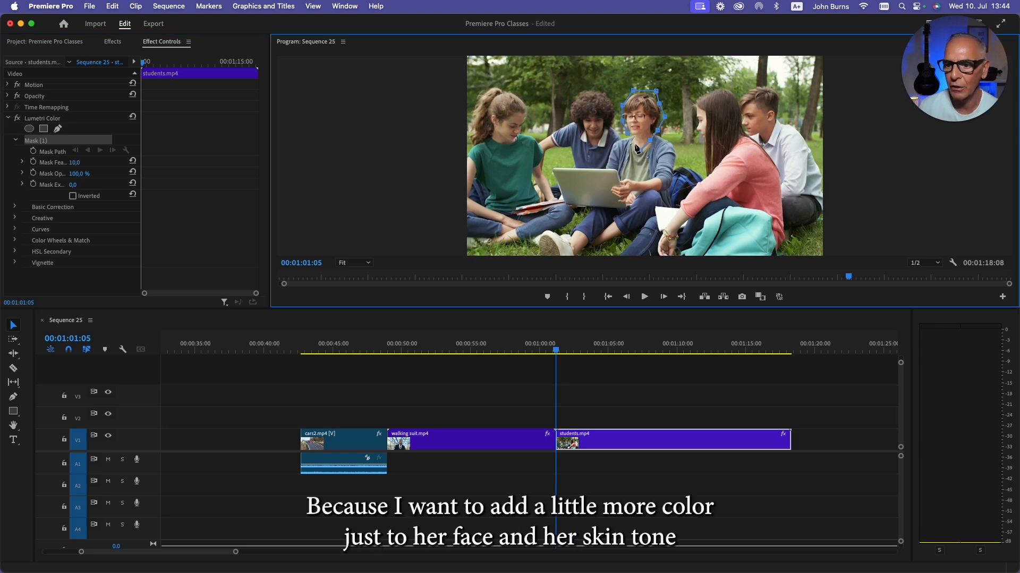
pyautogui.click(638, 148)
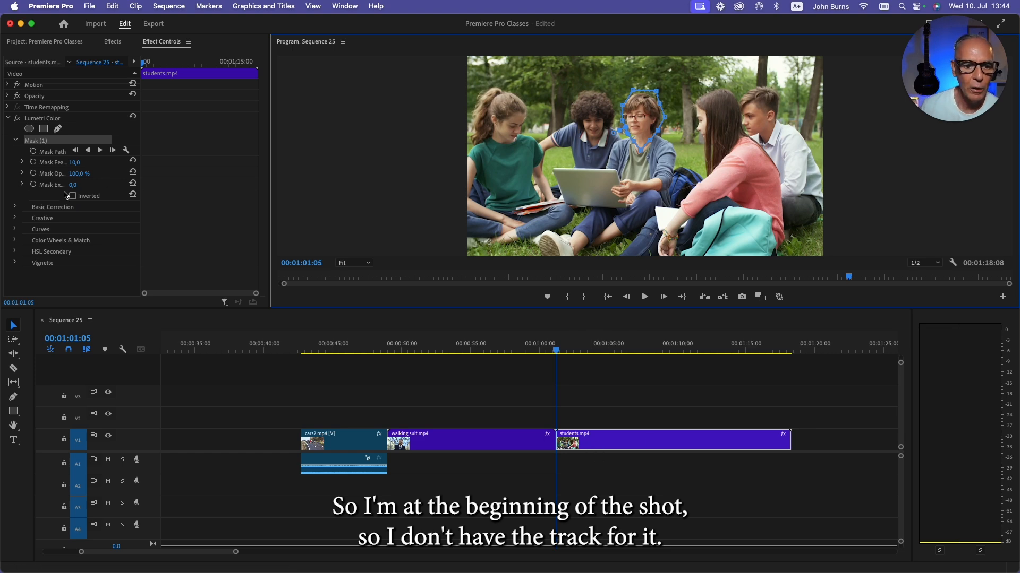
# Set the Lumetri Color effect's Basic Correction saturation to 202 for the masked face
pyautogui.click(15, 208)
pyautogui.scroll(-5, 70, 238)
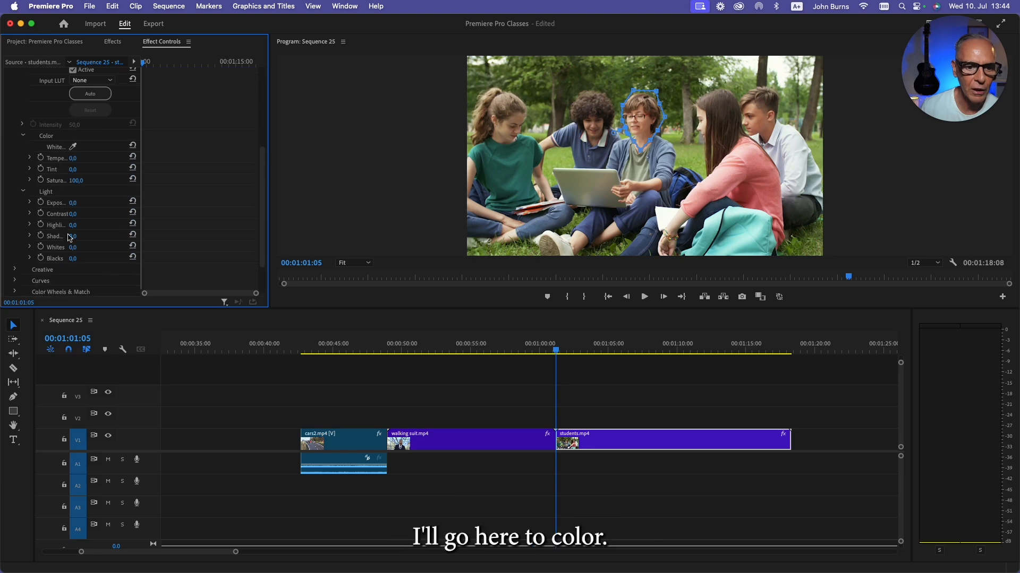
pyautogui.moveTo(74, 181); pyautogui.dragTo(122, 181)
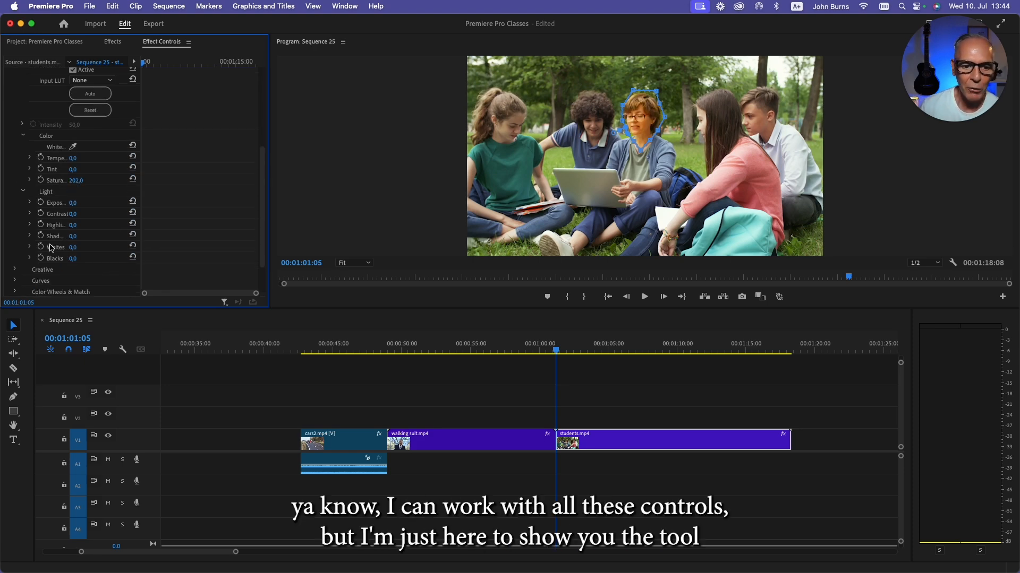
# Set the Lumetri Color mask's feather to 22 and track the mask forward through the students.mp4 clip
pyautogui.scroll(5, 43, 253)
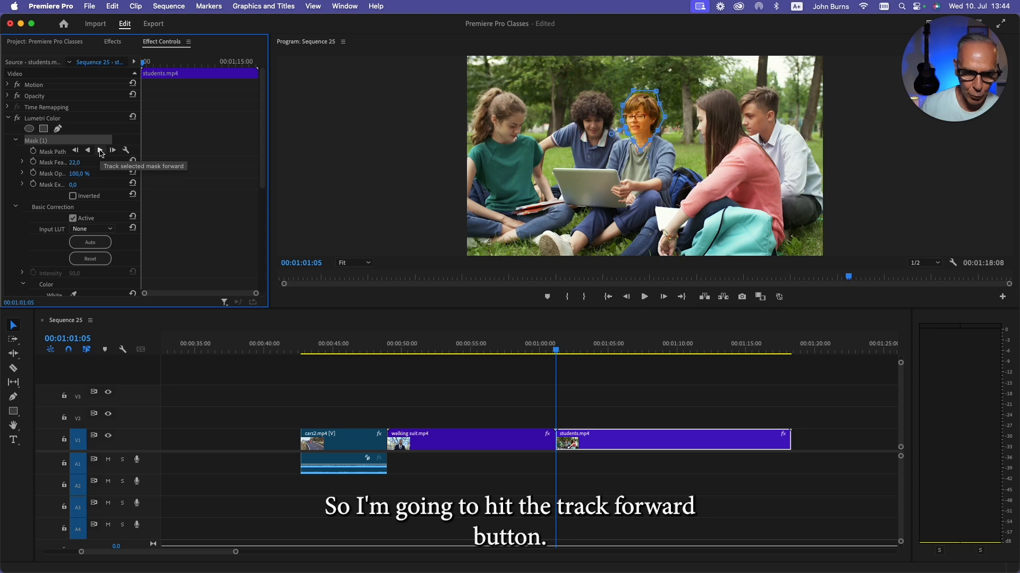
pyautogui.click(100, 150)
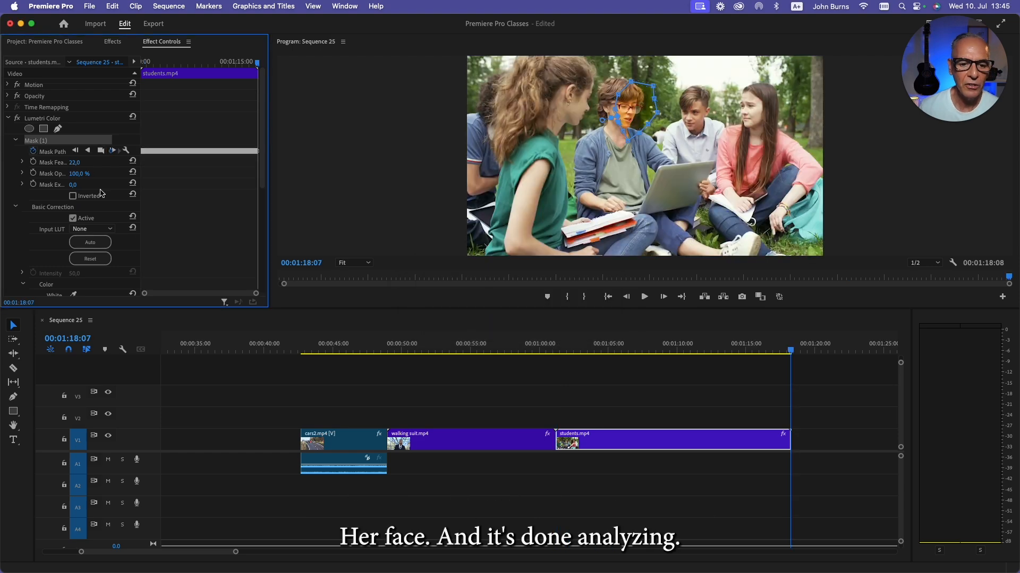
# Scrub through the tracked mask to 00:01:04:16, spread out its keyframes, and move the mask's chin point slightly lower on that frame
pyautogui.moveTo(745, 353); pyautogui.dragTo(568, 356)
pyautogui.moveTo(258, 296); pyautogui.dragTo(204, 296)
pyautogui.moveTo(200, 63); pyautogui.dragTo(239, 79)
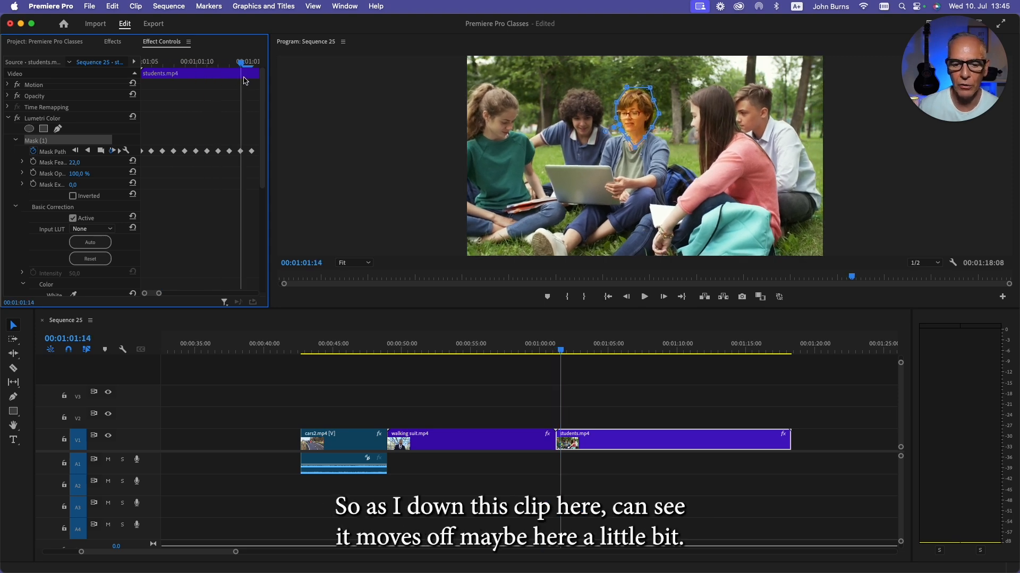
pyautogui.moveTo(561, 351); pyautogui.dragTo(603, 357)
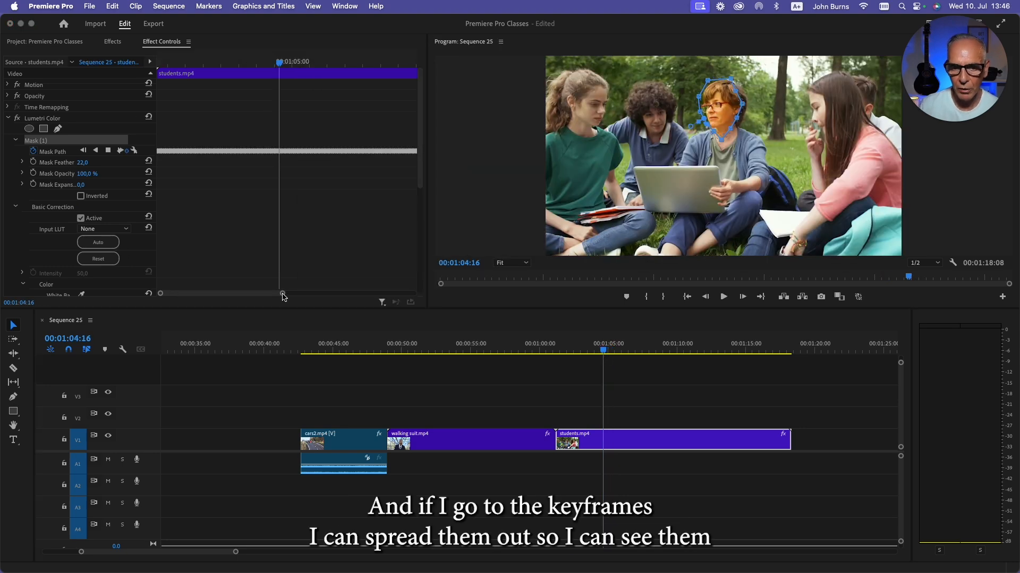
pyautogui.moveTo(283, 295); pyautogui.dragTo(225, 298)
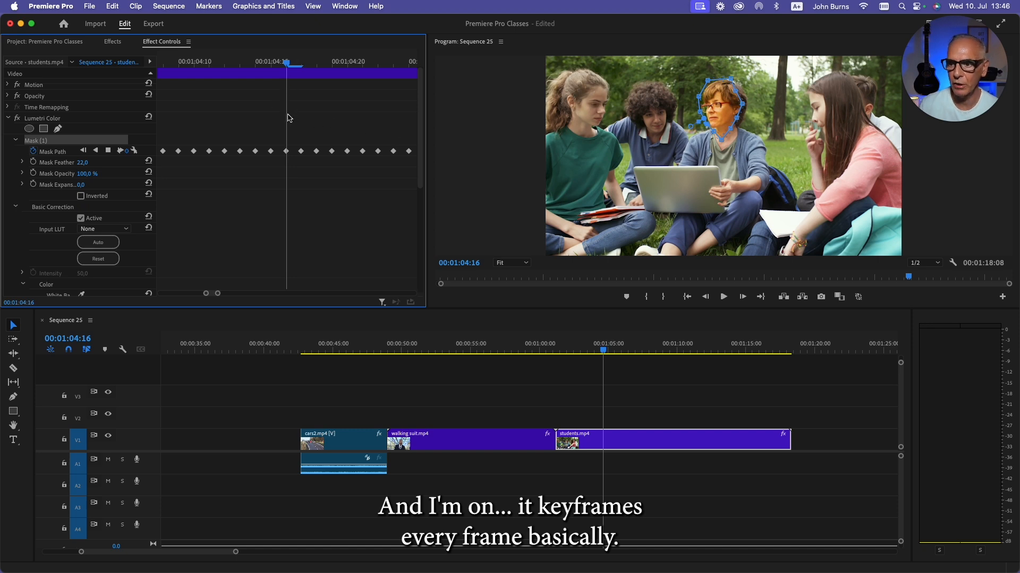
pyautogui.moveTo(721, 142); pyautogui.dragTo(721, 148)
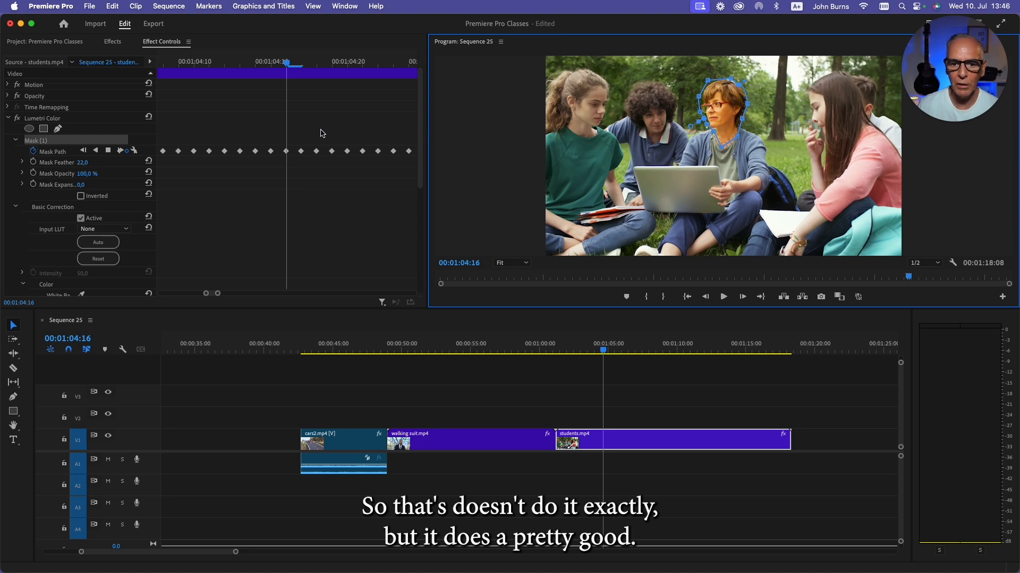
# Adjust the mask's chin and side points around the face at 00:01:04:17, and scrub across the neighbouring keyframes to check
pyautogui.moveTo(283, 69); pyautogui.dragTo(294, 64)
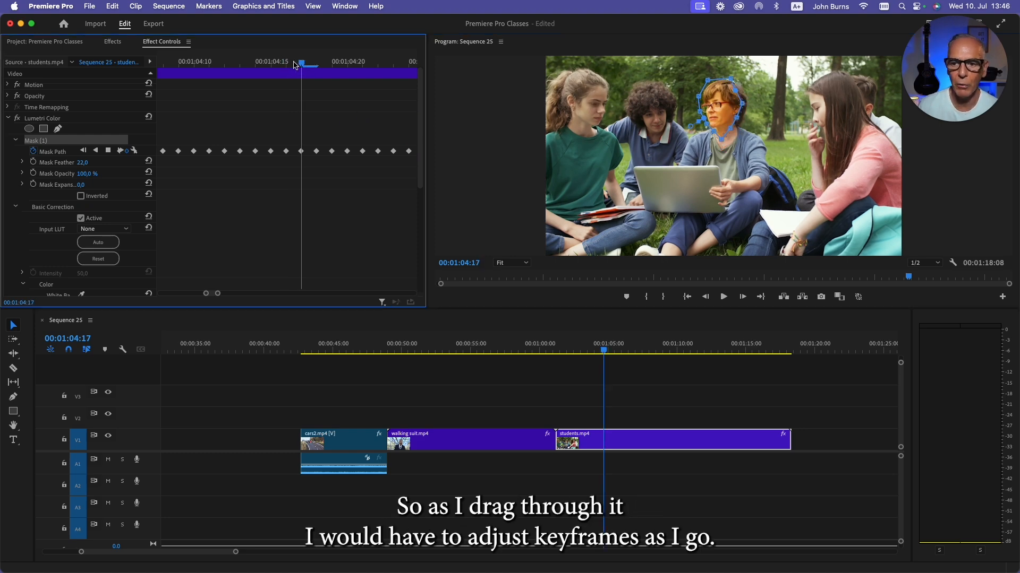
pyautogui.click(723, 142)
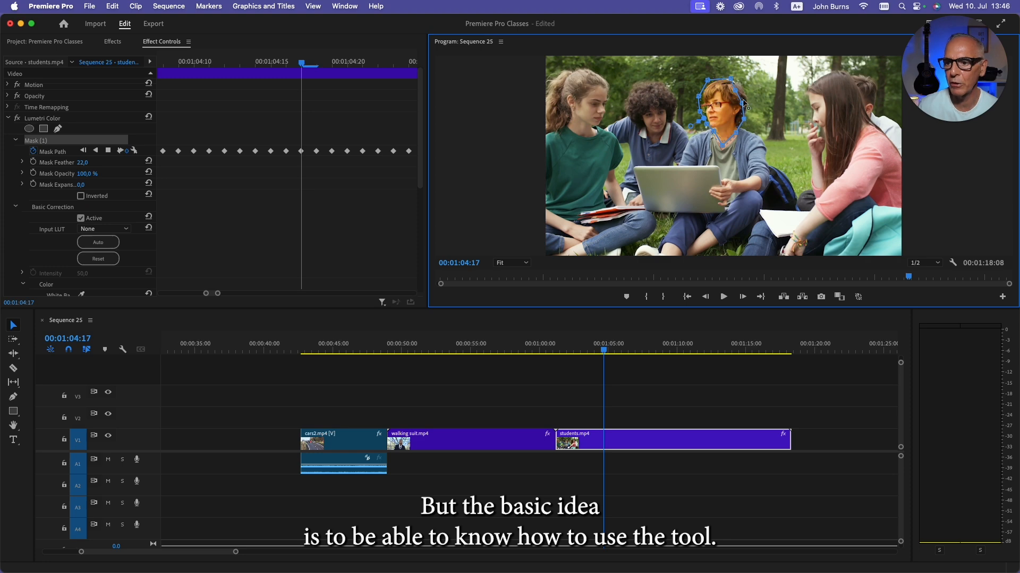
pyautogui.moveTo(742, 104); pyautogui.dragTo(748, 99)
pyautogui.moveTo(311, 64)
pyautogui.mouseDown()
pyautogui.moveTo(350, 64)
pyautogui.moveTo(194, 64)
pyautogui.moveTo(314, 71)
pyautogui.mouseUp()
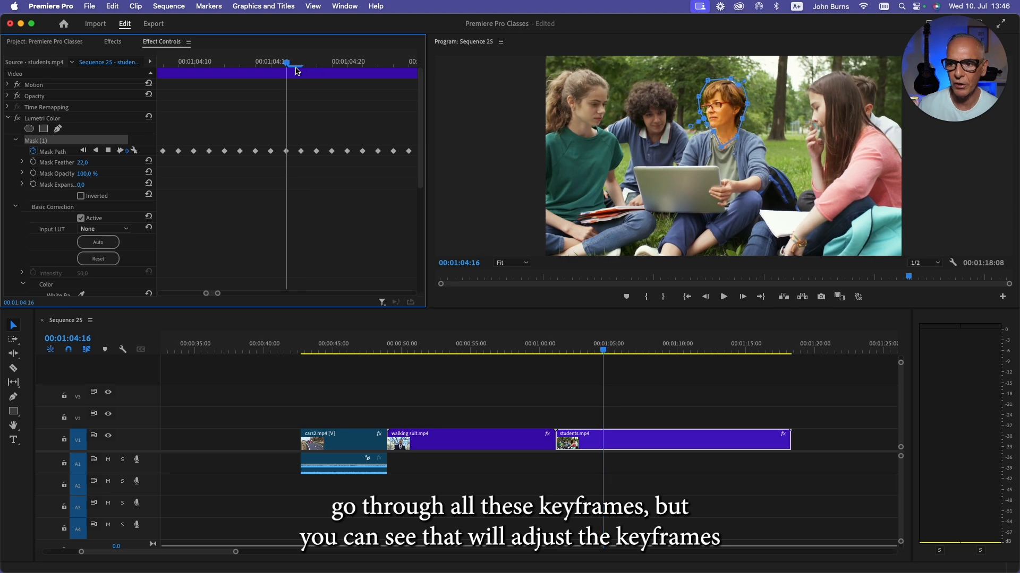